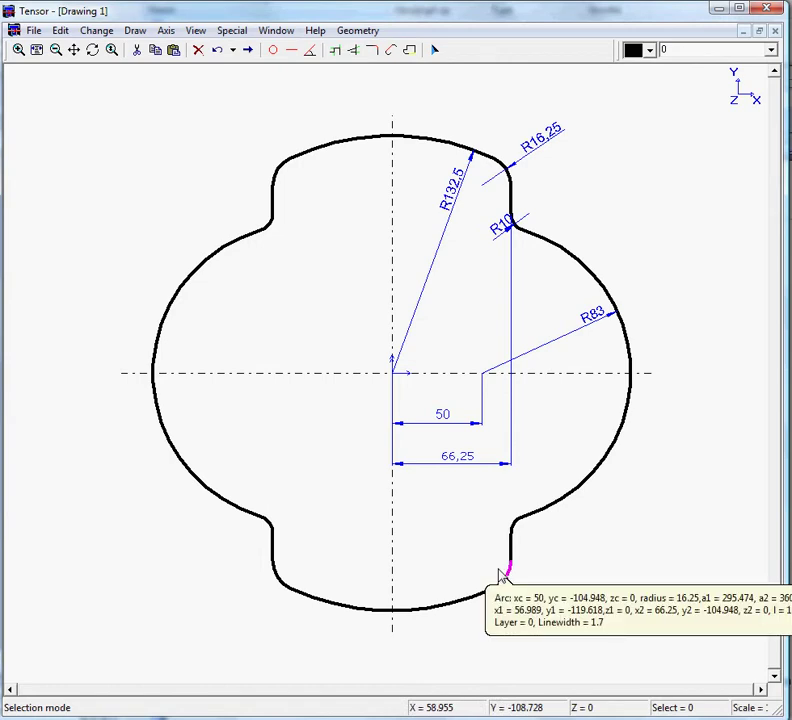
- Window-select the whole dimensioned profile, drag it left of the origin, and fit the view
mouse_move(264, 190)
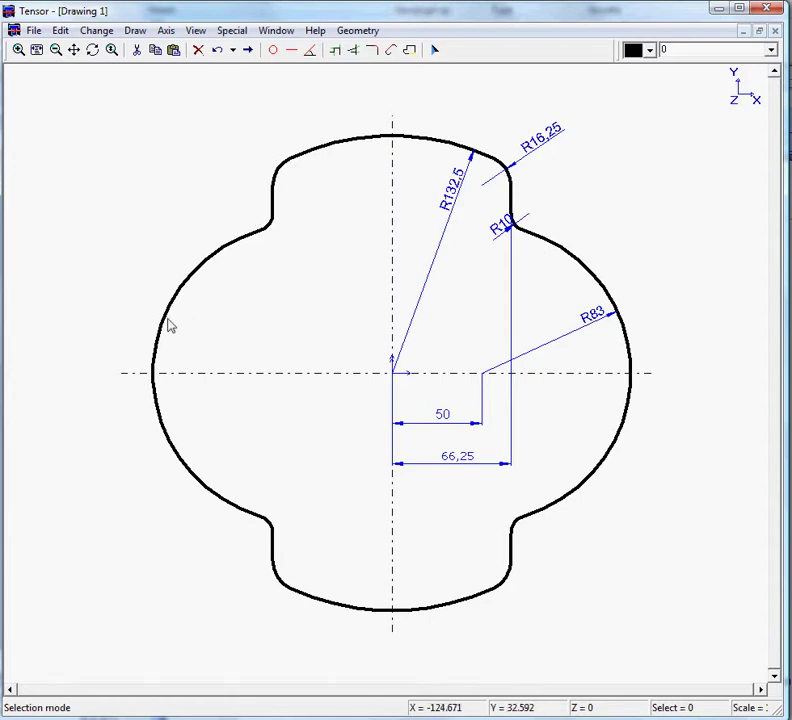
mouse_move(169, 323)
left_click(57, 52)
mouse_move(154, 190)
left_mouse_down()
mouse_move(424, 384)
mouse_move(587, 530)
left_mouse_up()
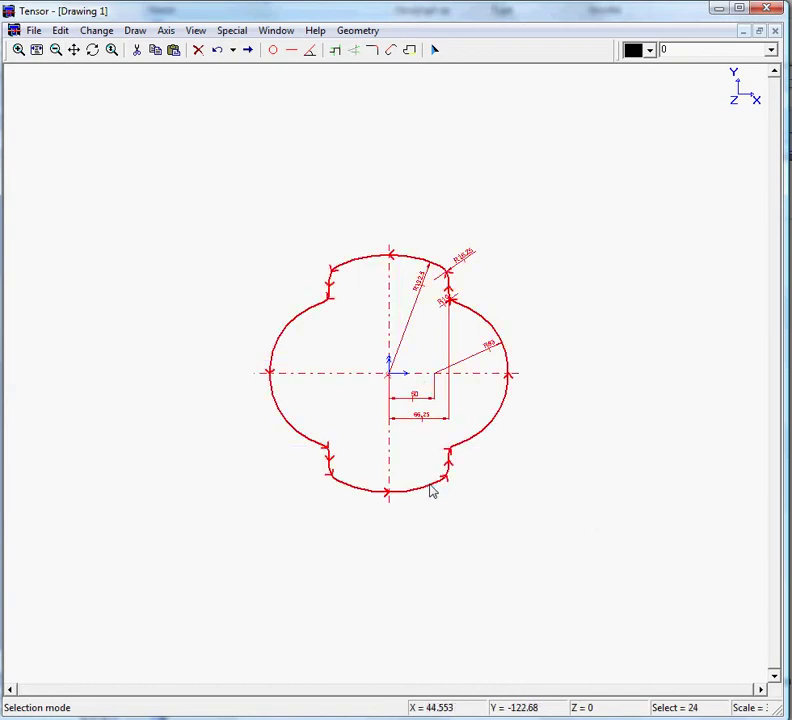
left_click_drag(431, 491, 166, 491)
left_click(37, 50)
left_click(57, 51)
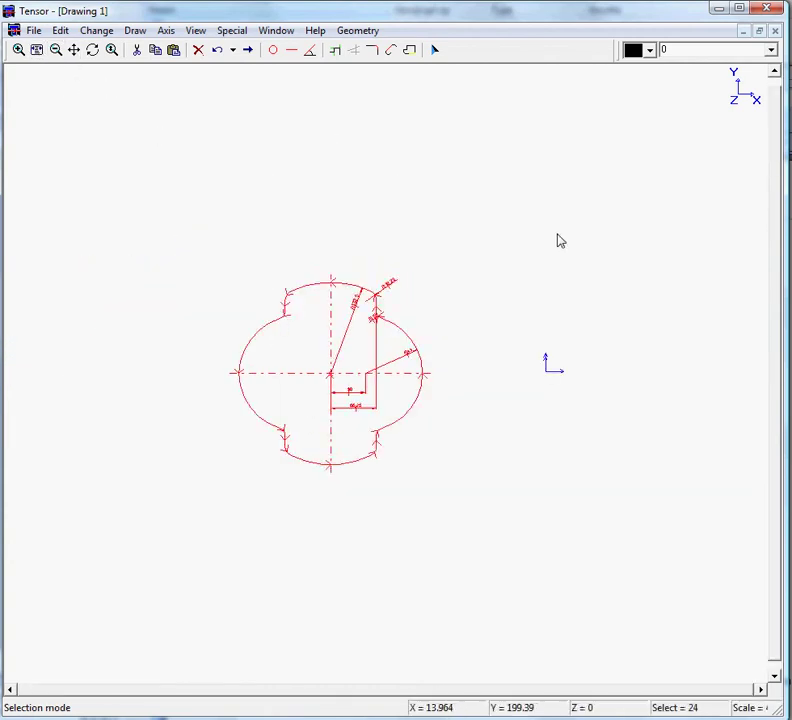
left_click(477, 267)
left_click(37, 50)
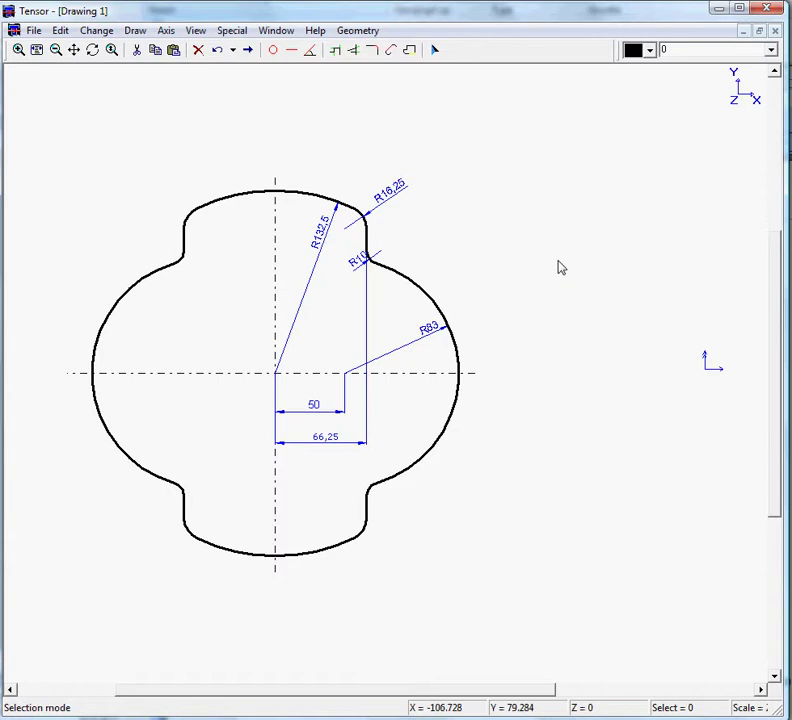
- Create a radius 83 arc centred at X 50, Y 0, sweeping from 0° to 67.5°
left_click(274, 52)
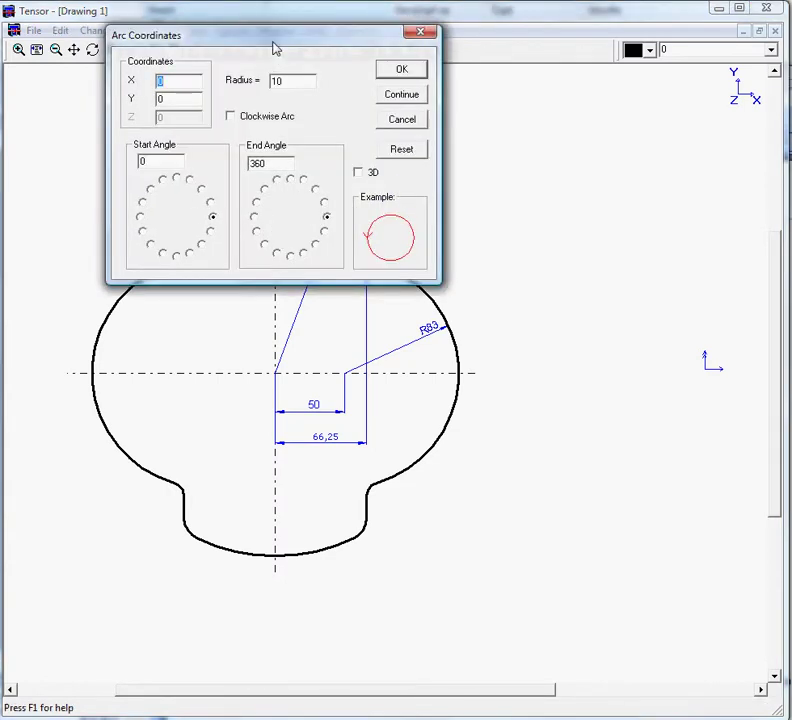
left_click_drag(274, 38, 564, 400)
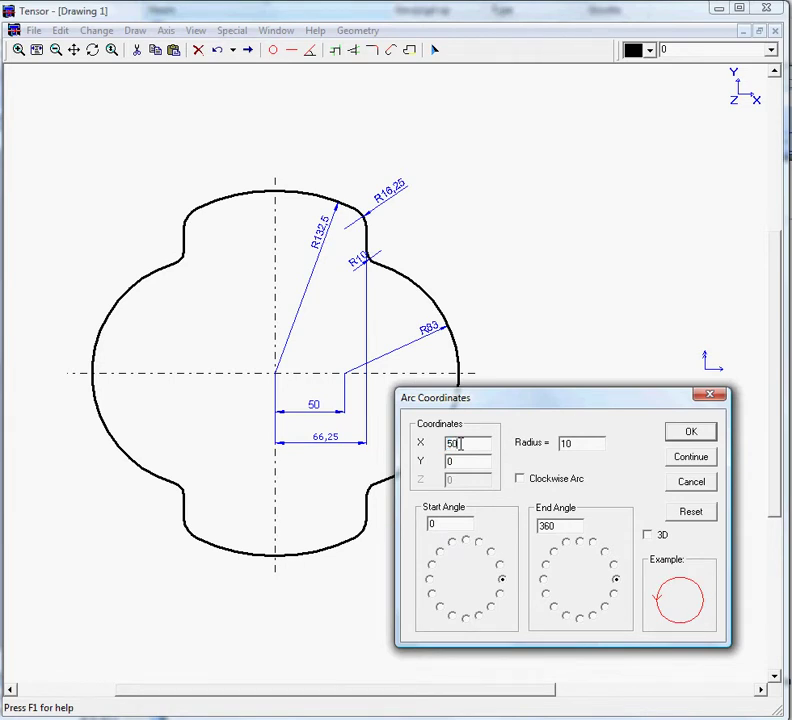
key("Tab")
type("83")
left_click(593, 544)
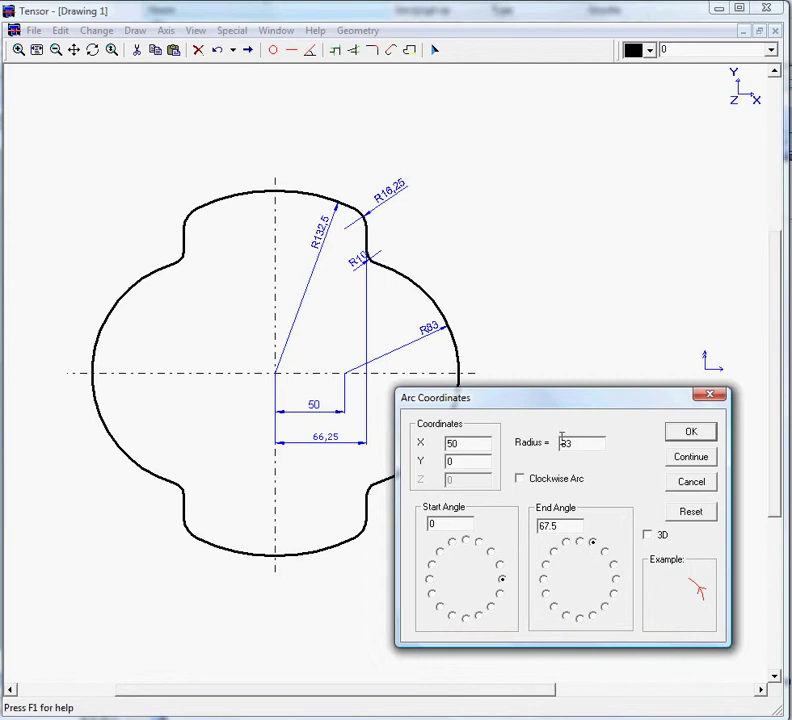
left_click_drag(556, 407, 488, 428)
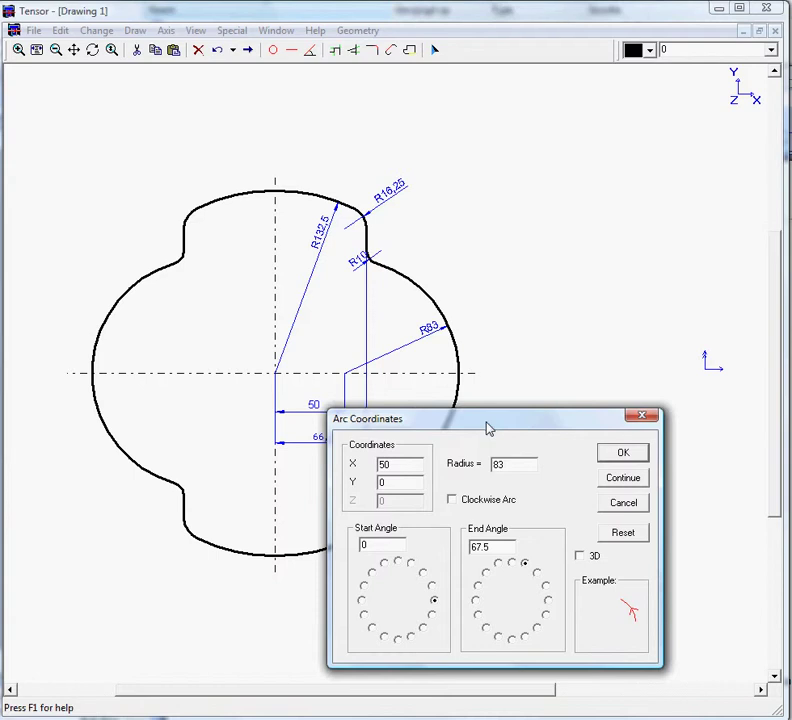
left_click(641, 457)
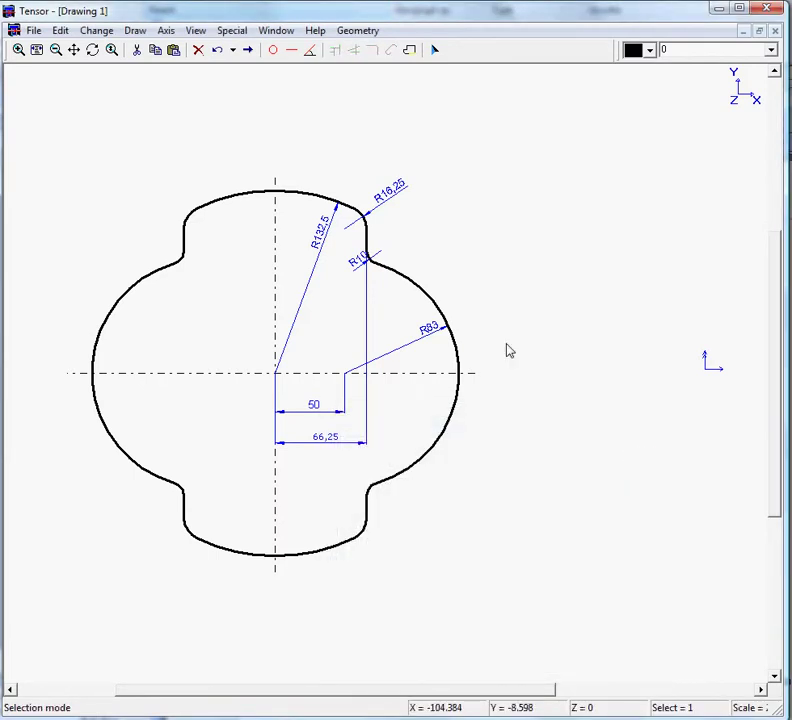
left_click(36, 51)
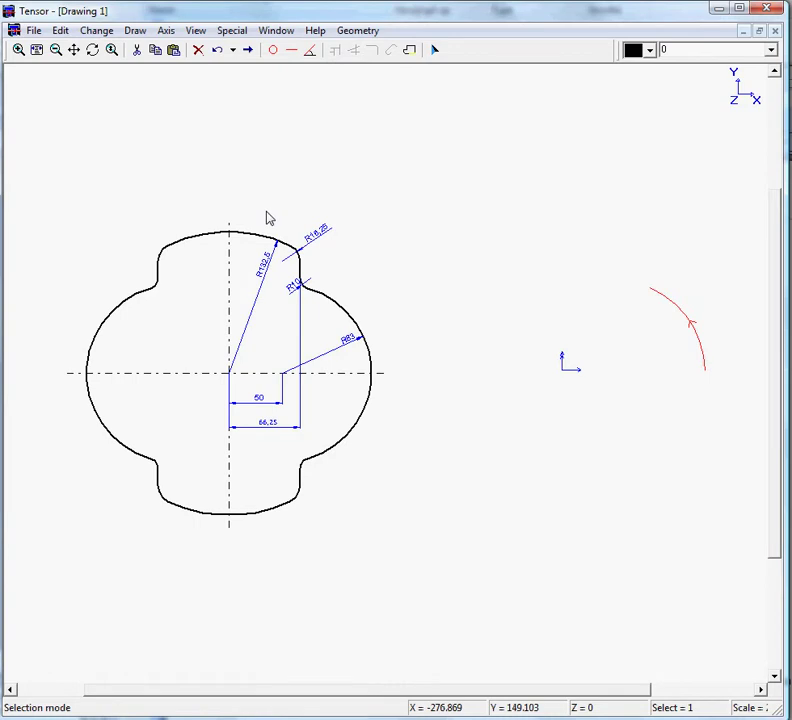
- Draw a vertical line above the arc, aligned to X 66.25
left_click(292, 50)
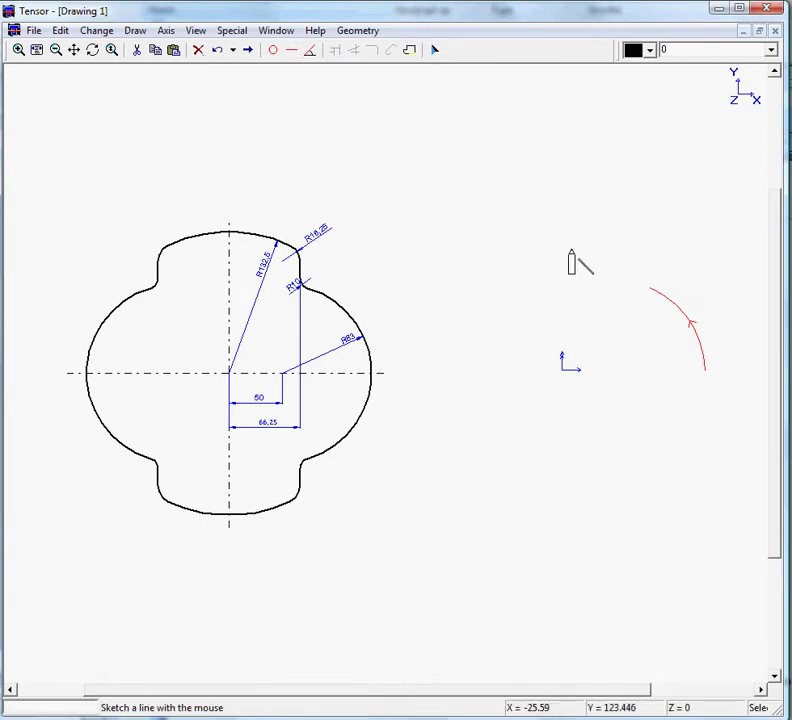
left_click(638, 314)
left_click(625, 208)
left_click_drag(612, 192, 477, 108)
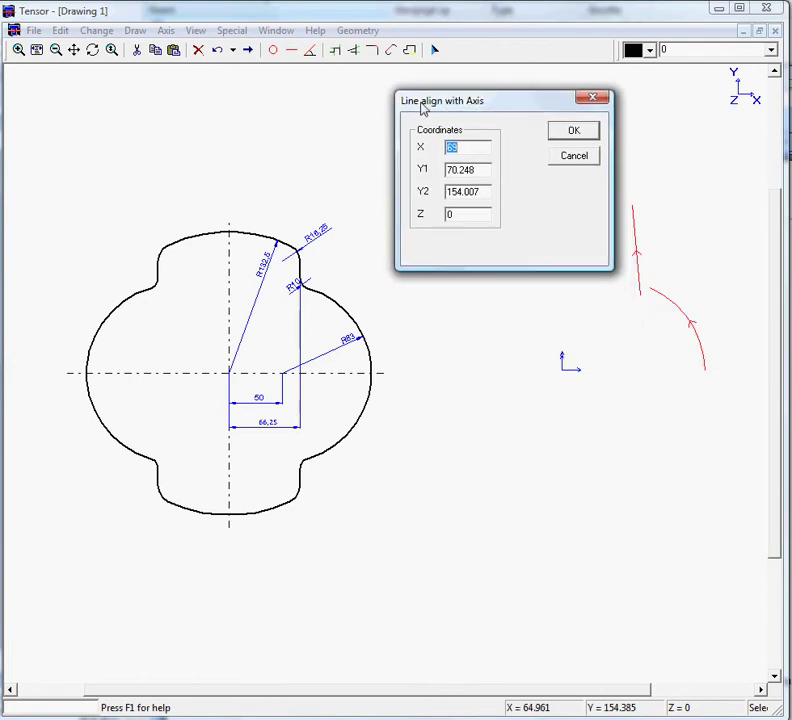
type("66.2")
left_click(589, 137)
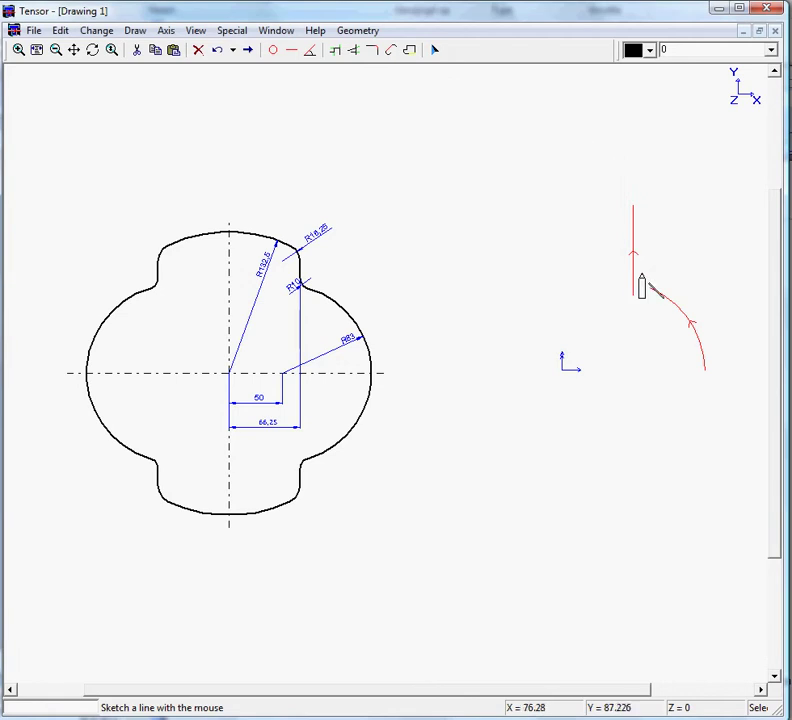
- Round the corner between the line and the R83 arc with a radius 10 fillet
left_click(372, 50)
type("1")
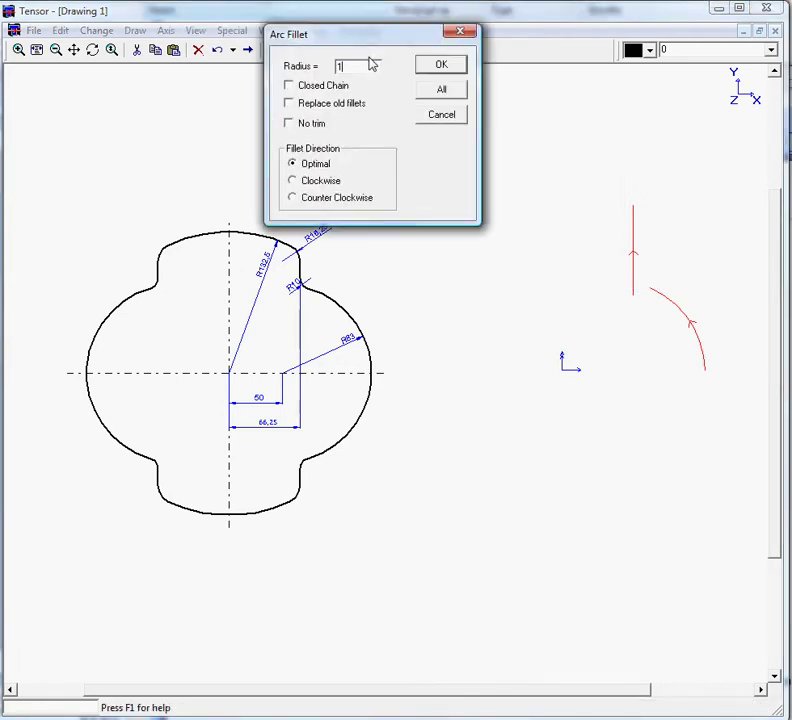
type("0")
left_click(437, 71)
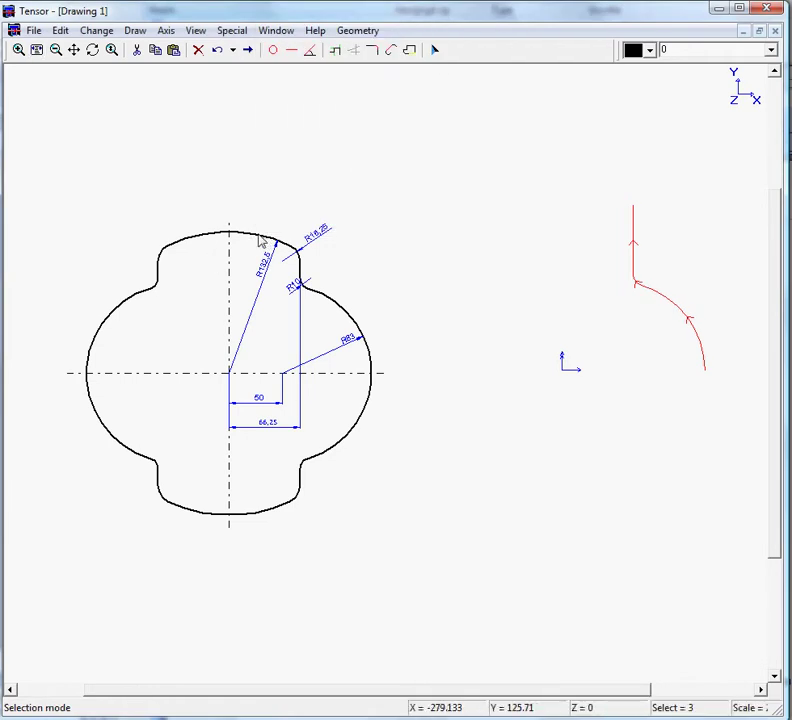
- Reset the arc values and create a radius 132.5 arc at the origin from 67.5° to 90°
left_click(273, 52)
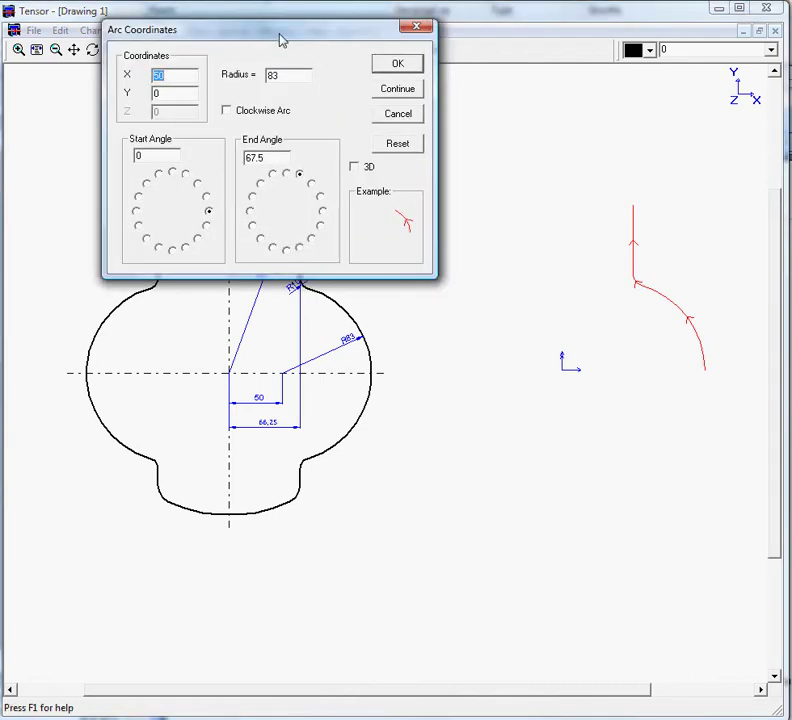
left_click_drag(282, 40, 388, 196)
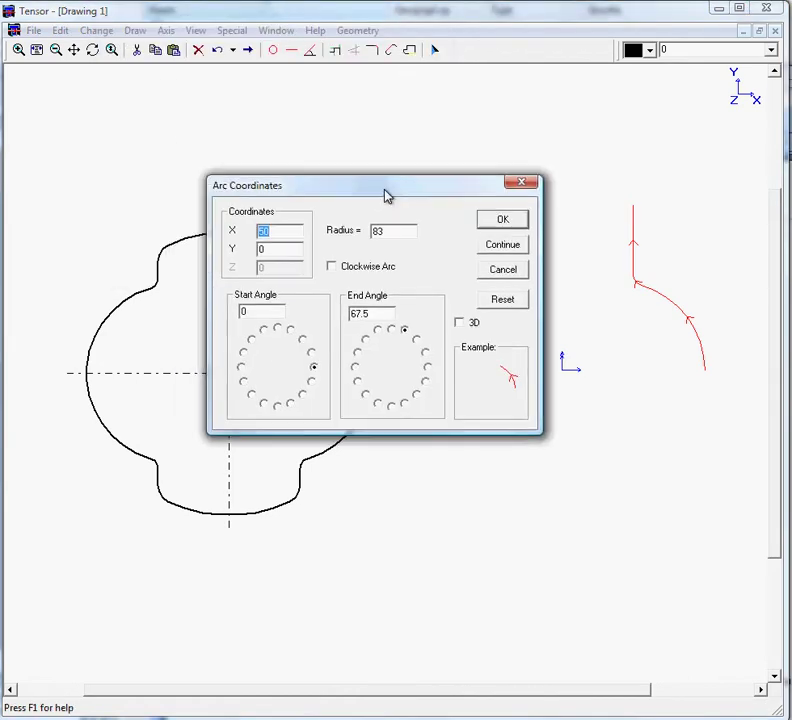
left_click(504, 301)
mouse_move(306, 194)
left_mouse_down()
mouse_move(331, 283)
mouse_move(389, 366)
mouse_move(438, 372)
left_mouse_up()
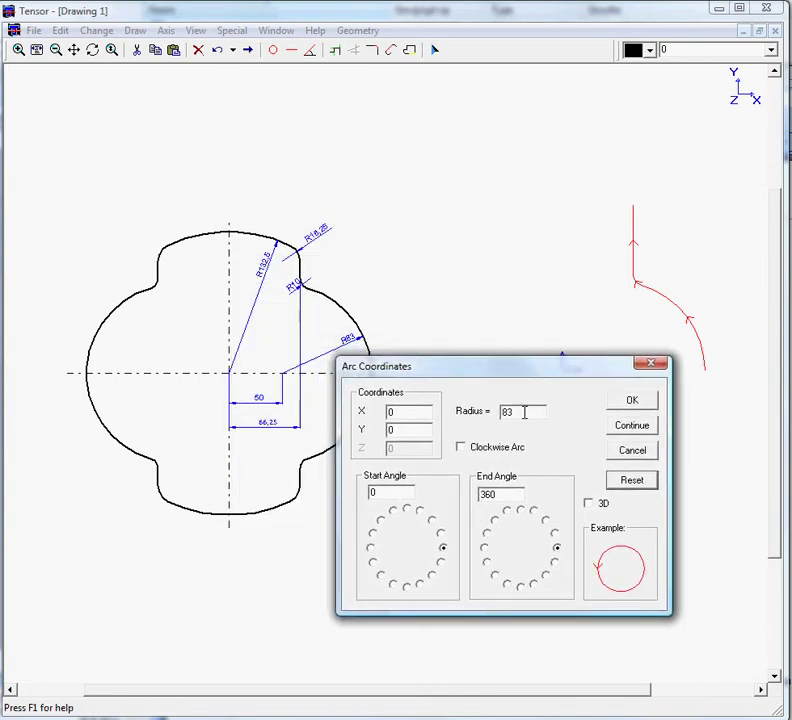
double_click(522, 411)
type("132.5")
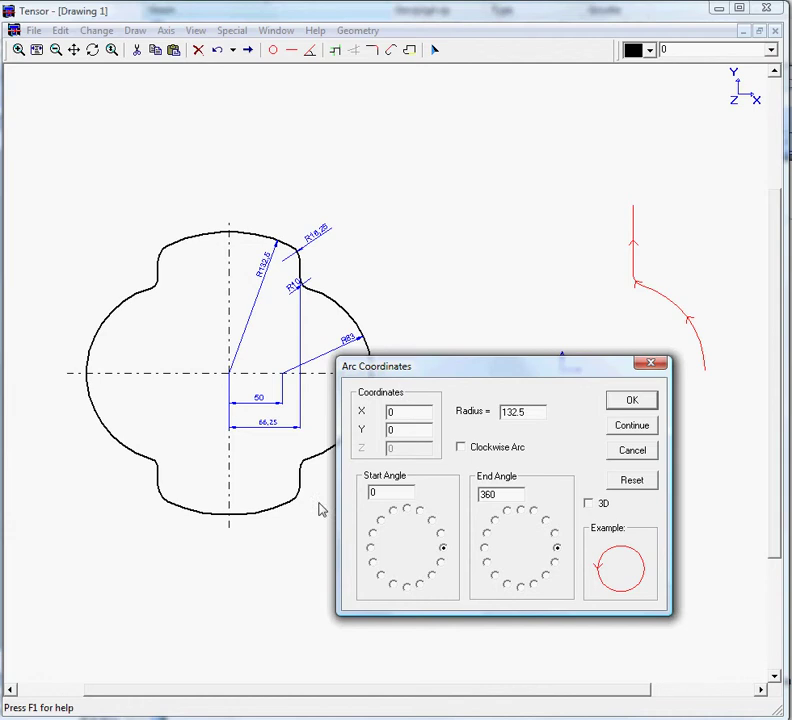
left_click(420, 511)
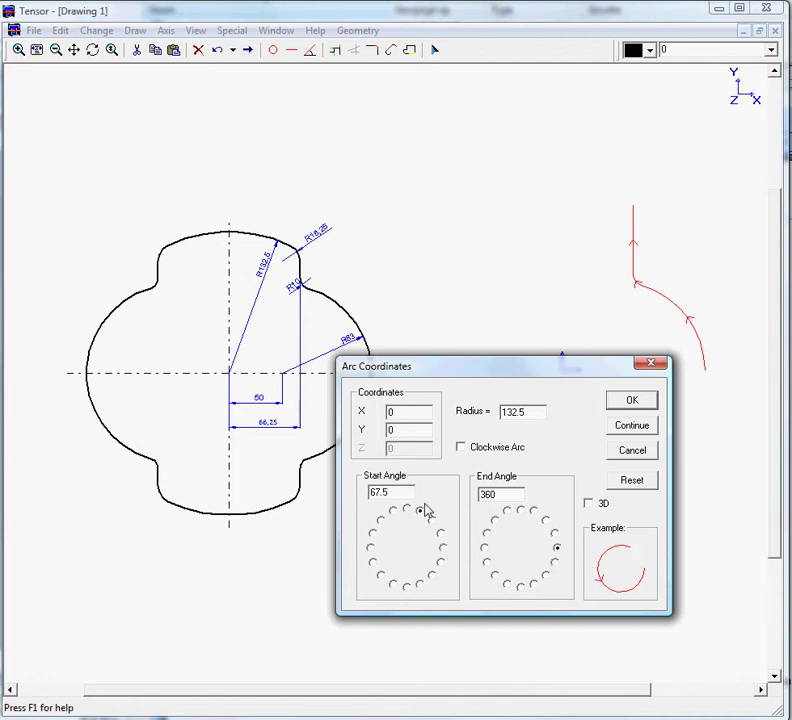
left_click(520, 512)
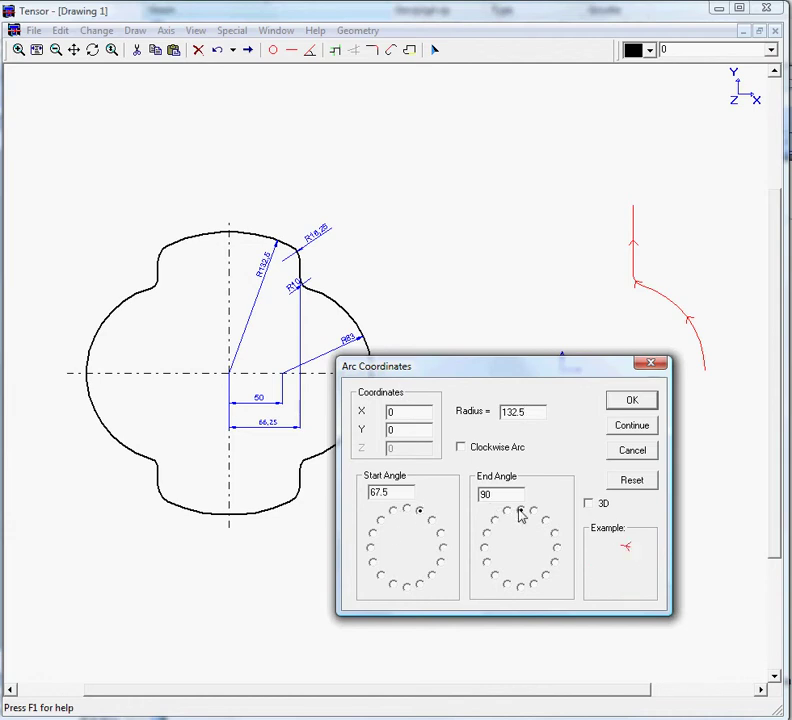
left_click(641, 404)
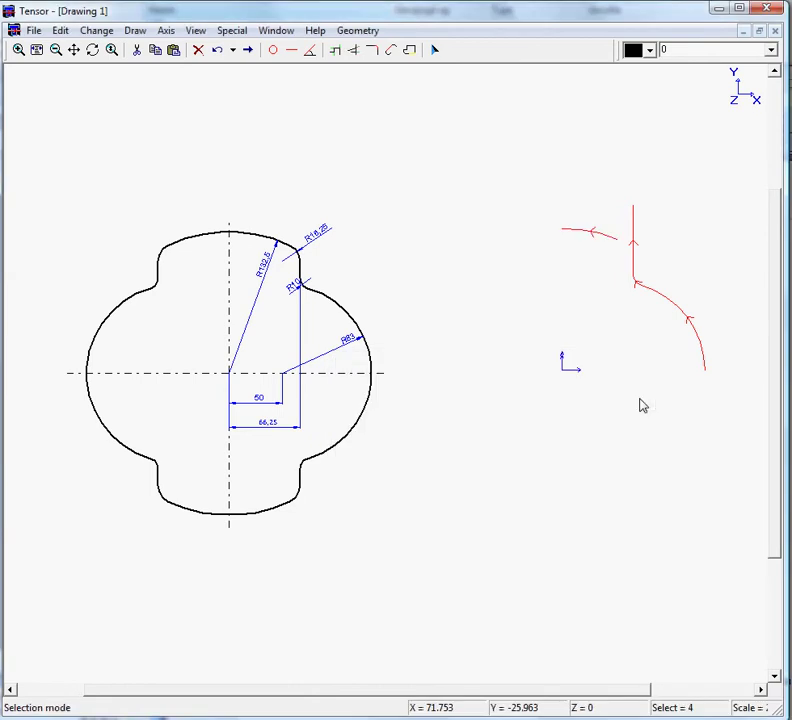
- Fillet the corner between the vertical line and the R132.5 arc with radius 16.25
left_click(374, 54)
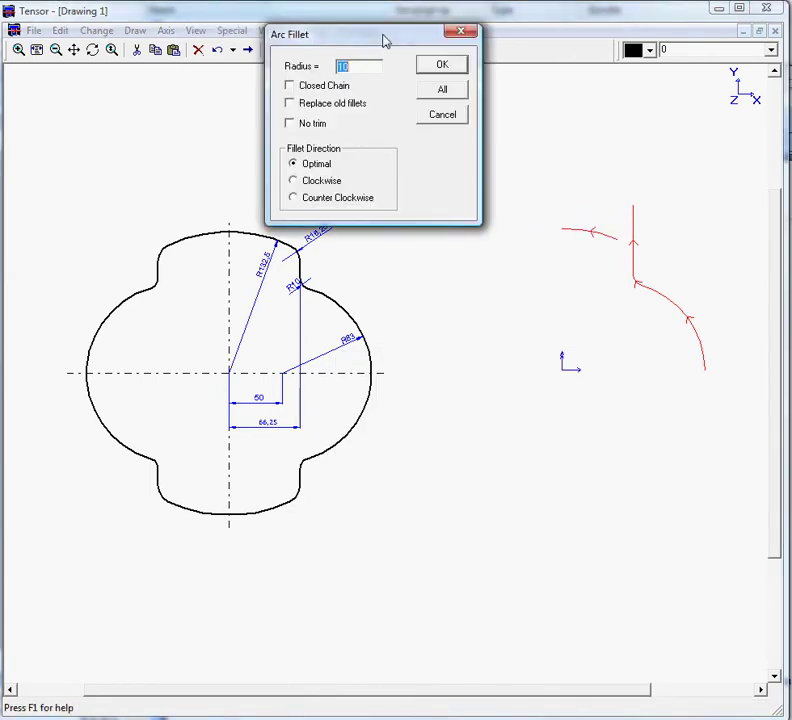
left_click_drag(385, 39, 532, 322)
type("16.25")
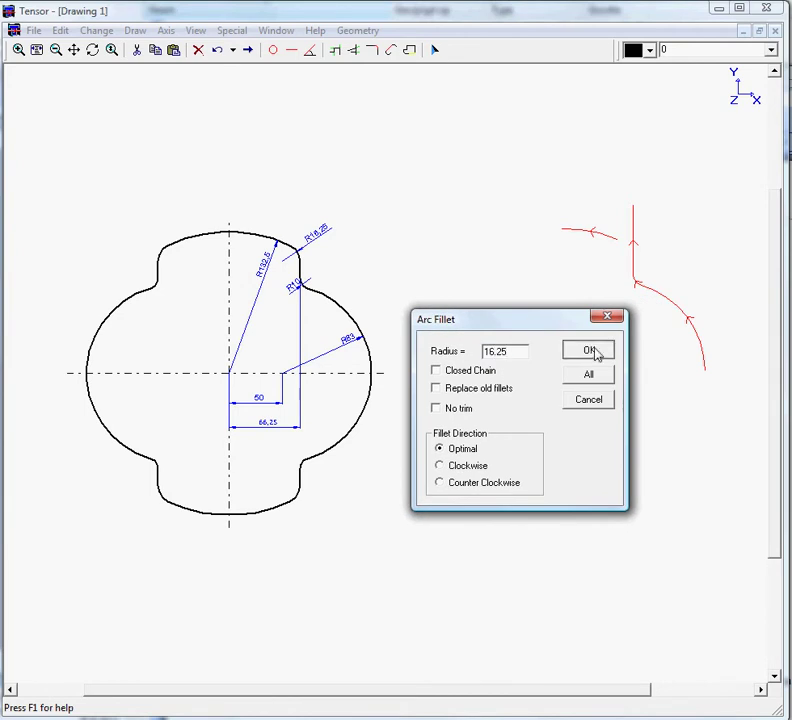
left_click(596, 352)
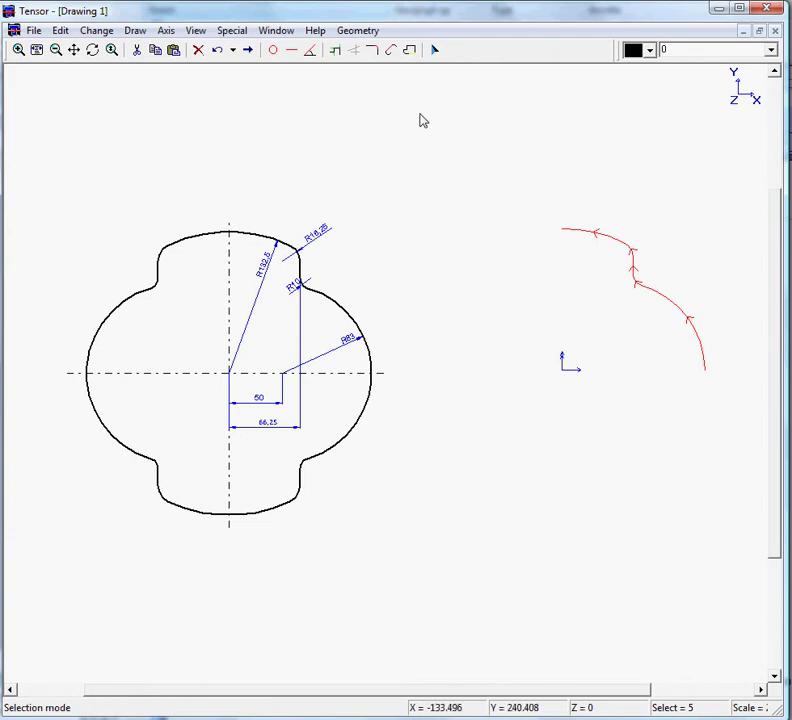
- Copy the red toolpath arcs and paste them with an X displacement of -50
left_click(61, 31)
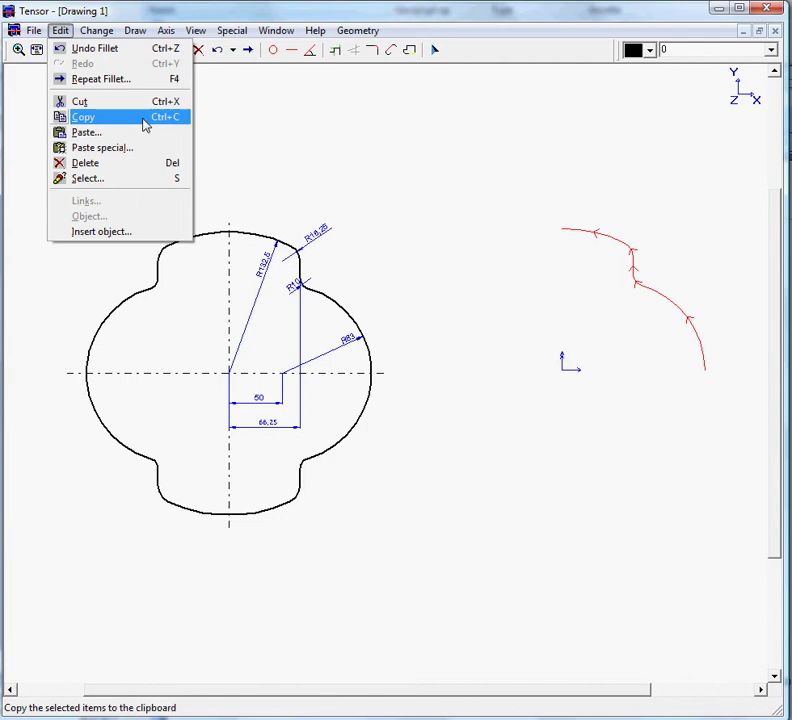
left_click(145, 123)
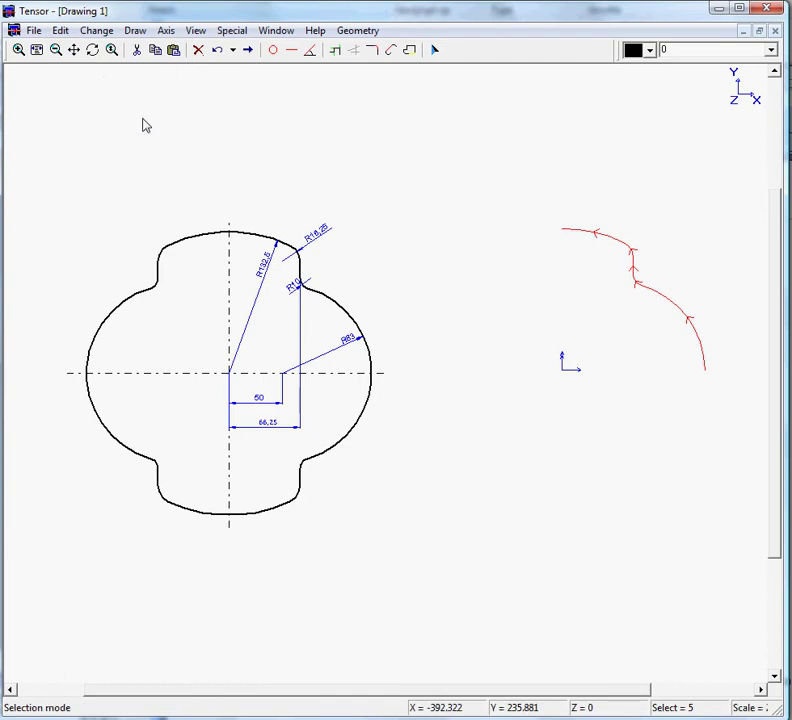
left_click(62, 31)
left_click(125, 134)
mouse_move(138, 124)
left_mouse_down()
mouse_move(332, 230)
mouse_move(481, 410)
mouse_move(518, 407)
left_mouse_up()
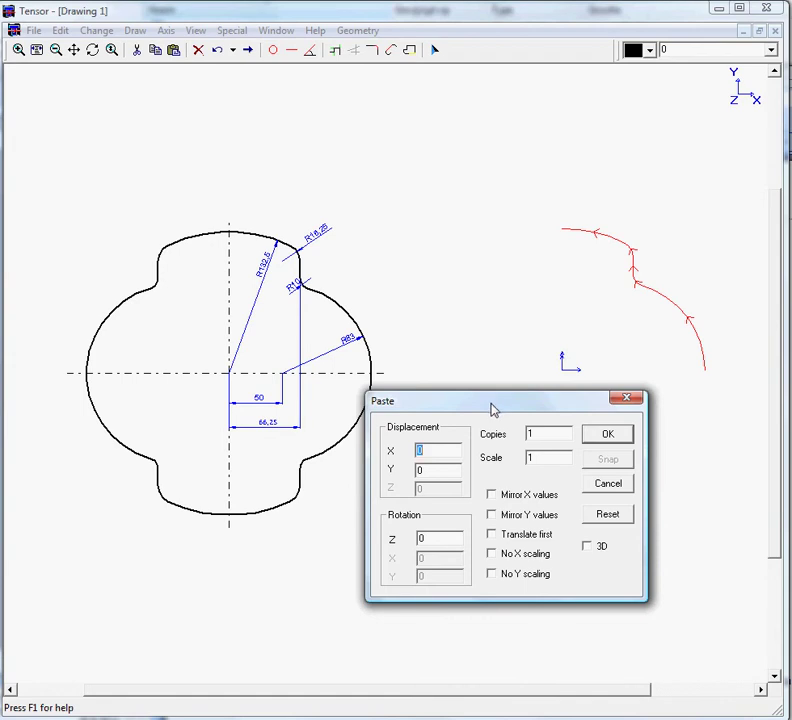
left_click_drag(493, 408, 466, 431)
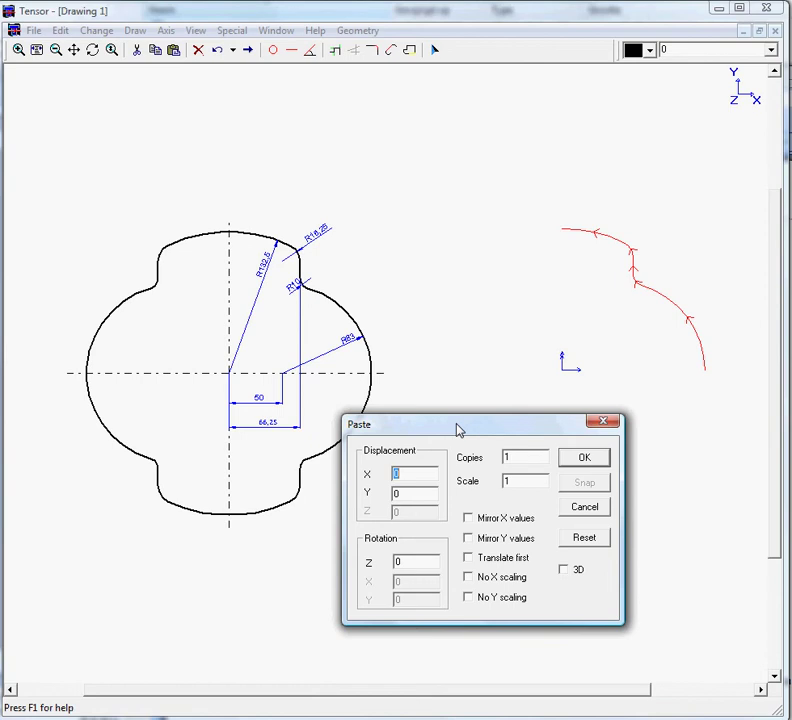
type("-5")
left_click(581, 457)
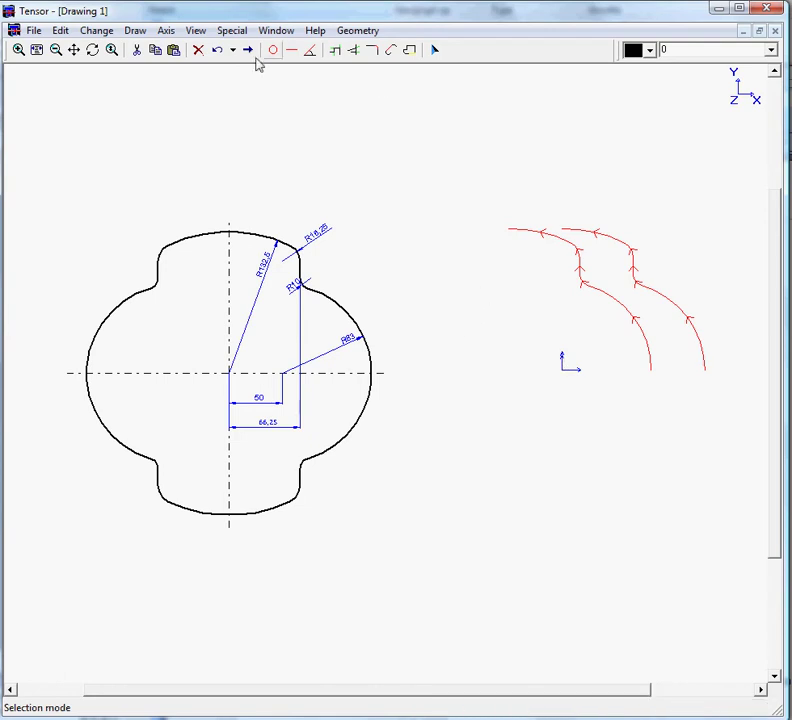
- Undo the offset copy and paste the arcs again with reset values and Mirror X
left_click(217, 52)
left_click(61, 30)
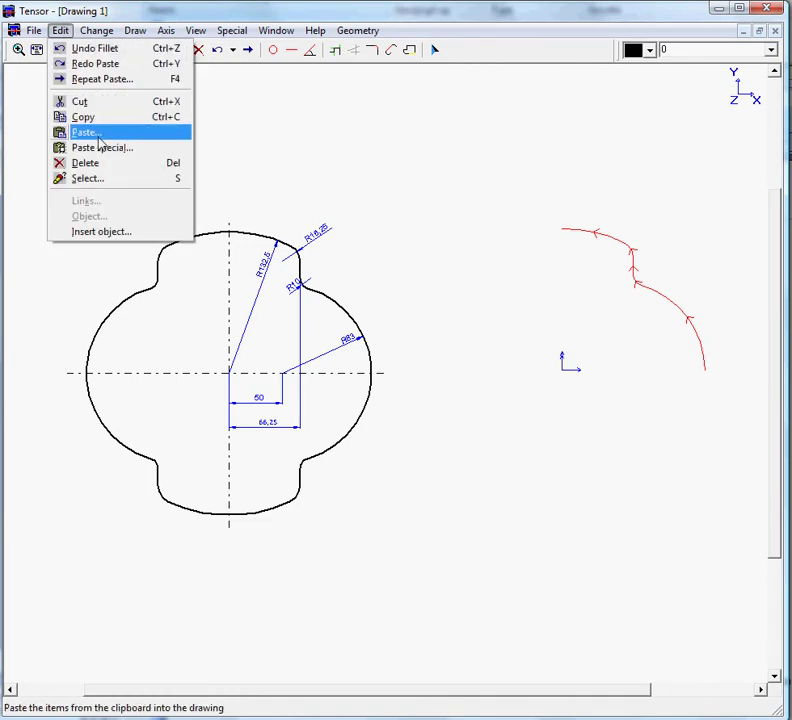
left_click(97, 133)
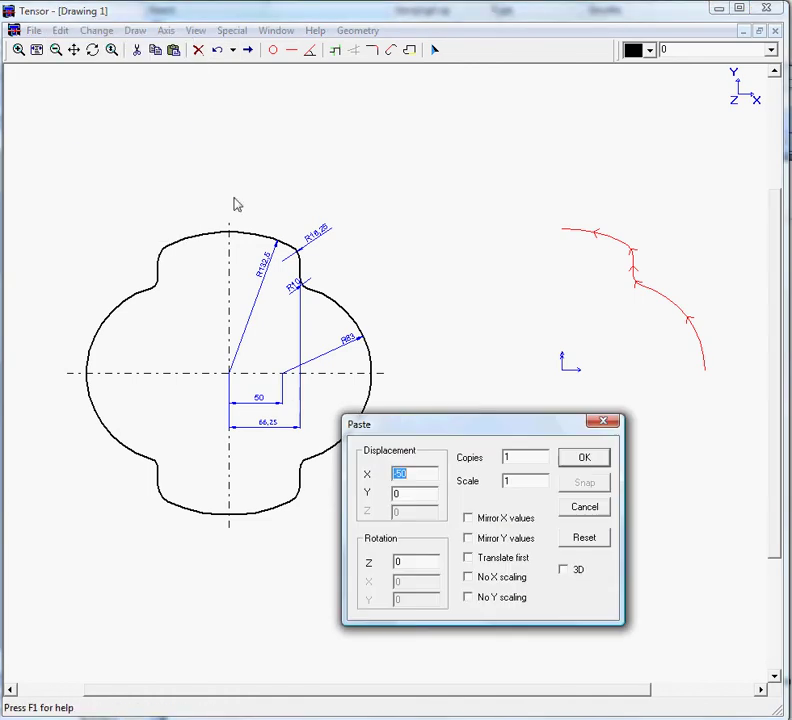
left_click(582, 538)
left_click_drag(518, 430, 362, 156)
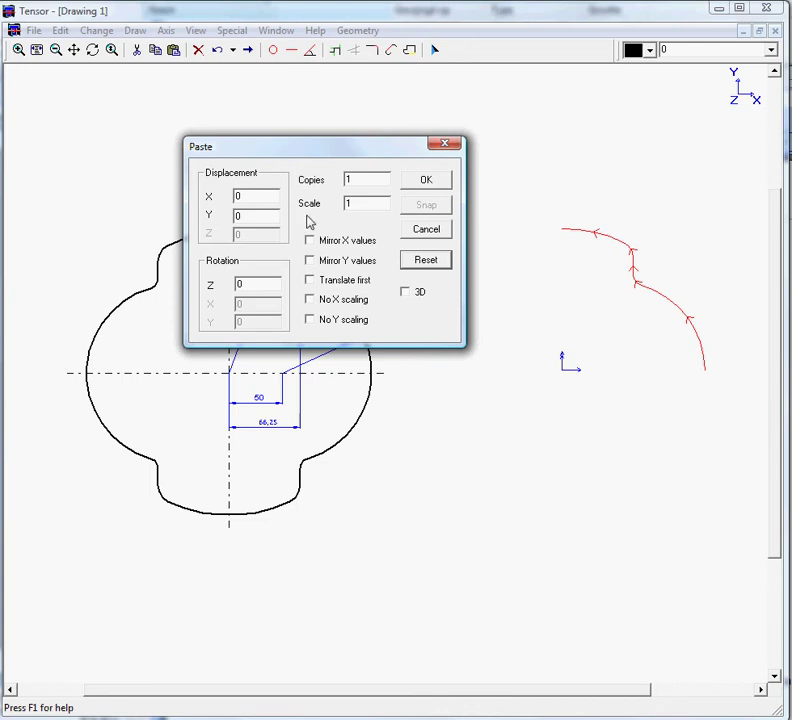
left_click(313, 243)
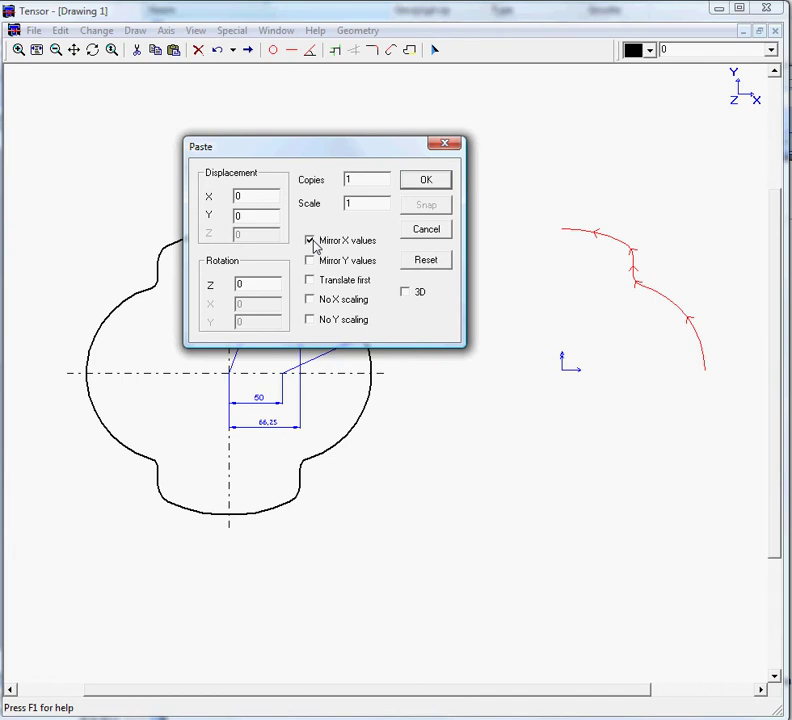
left_click(426, 180)
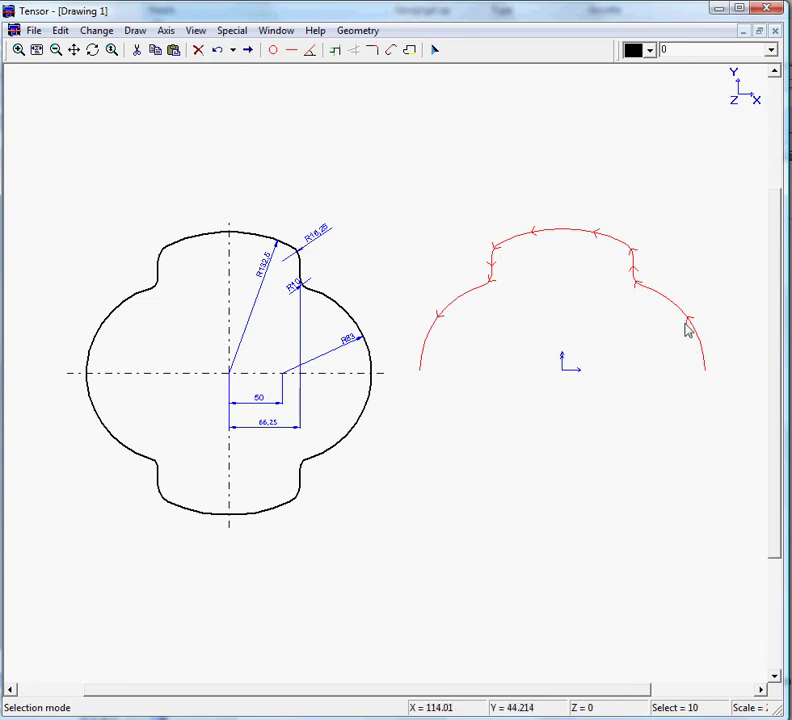
mouse_move(619, 247)
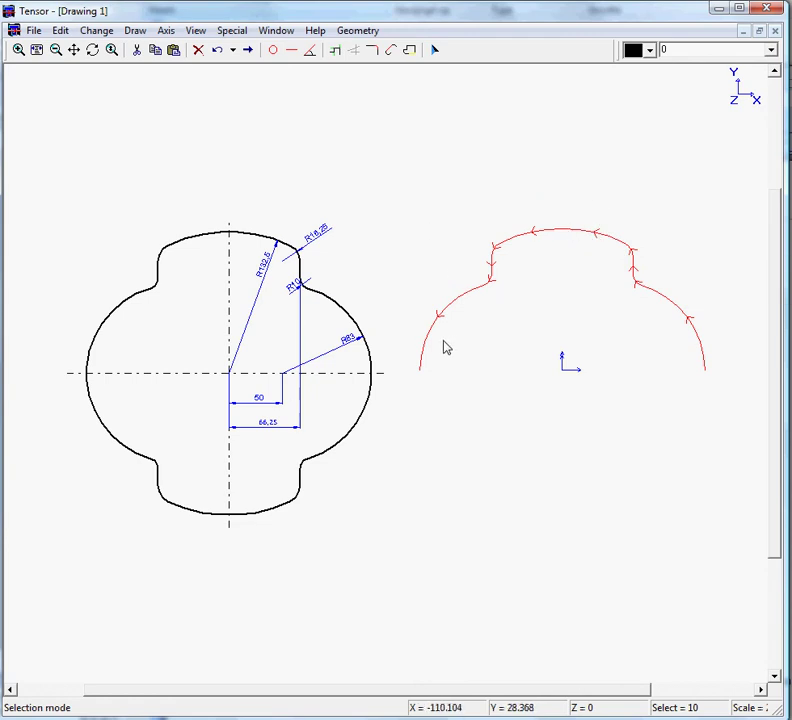
- Copy the upper arch and paste it with reset values and Mirror Y values
mouse_move(427, 349)
left_click(60, 31)
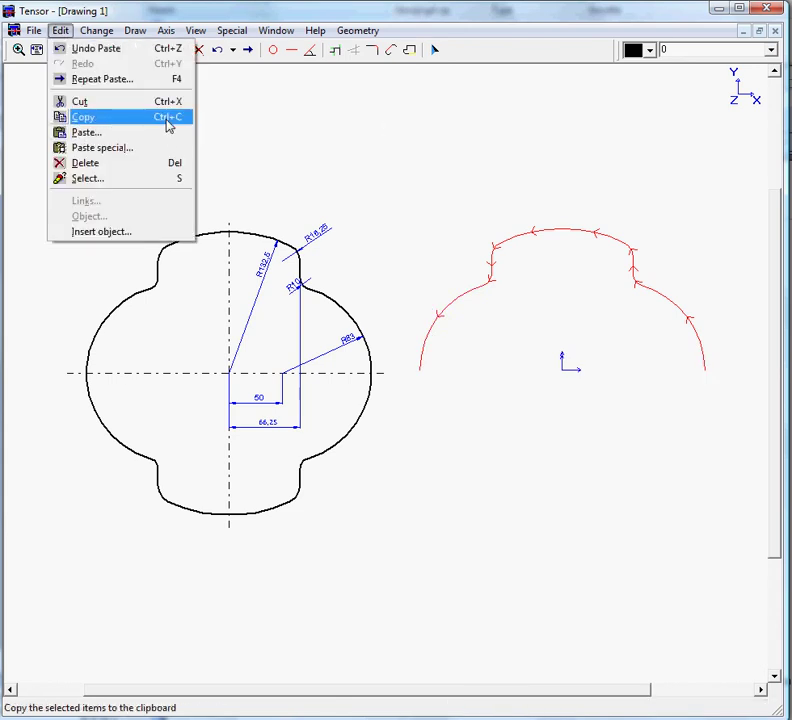
left_click(168, 124)
left_click(62, 31)
left_click(118, 138)
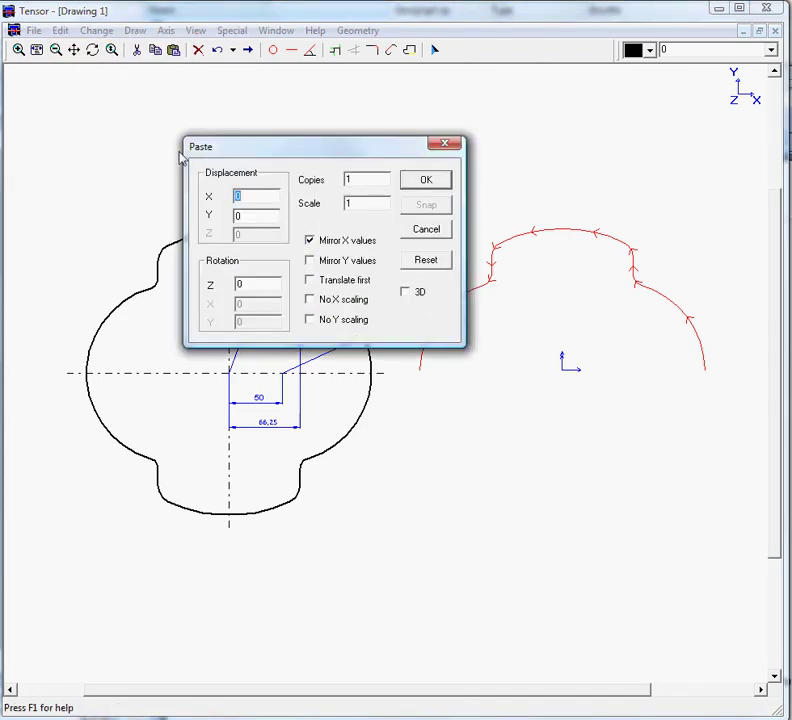
left_click(428, 258)
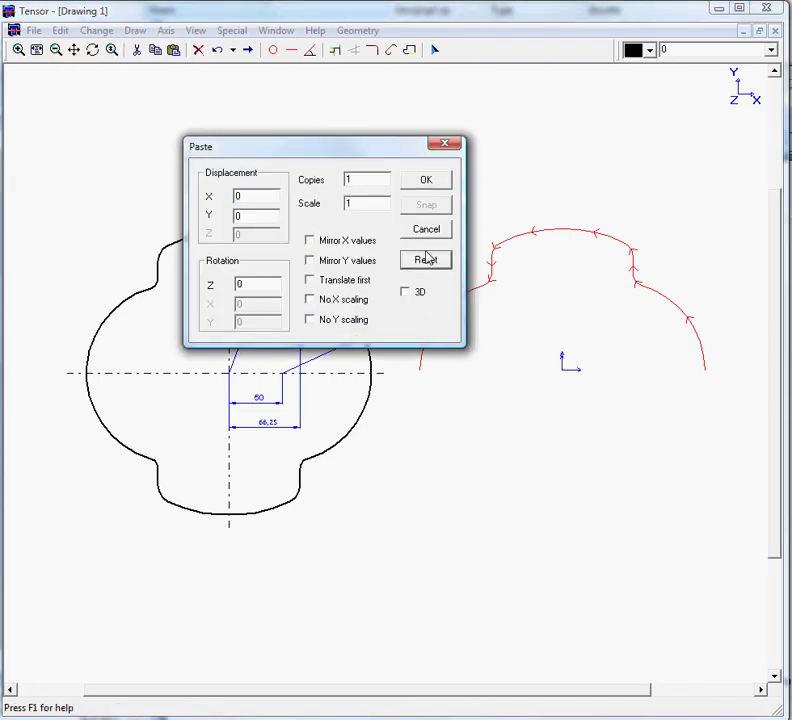
left_click(367, 263)
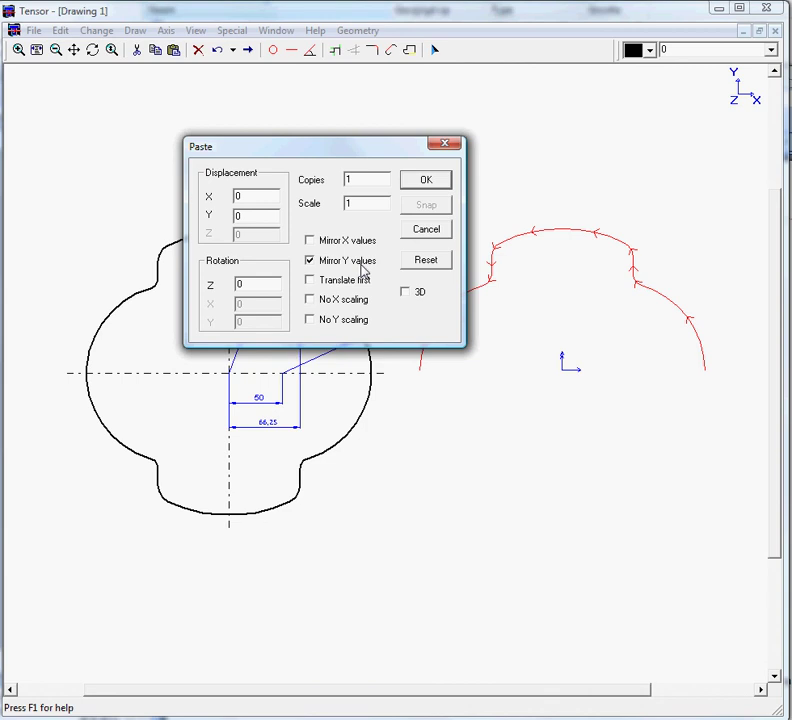
left_click(429, 182)
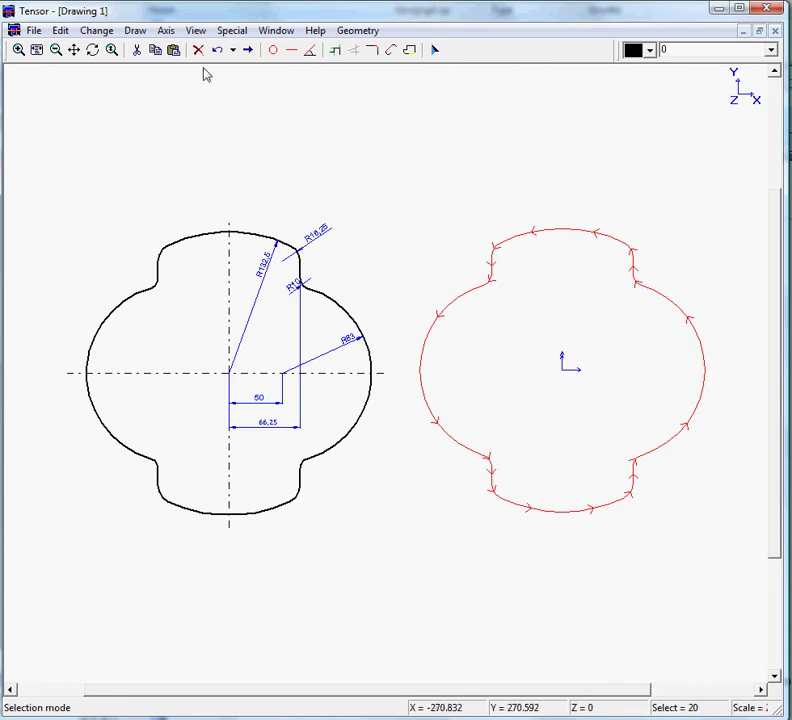
- Apply Change > Reorganize > Reduce and Optimize, merging the red loop from 20 to 16 elements
left_click(96, 30)
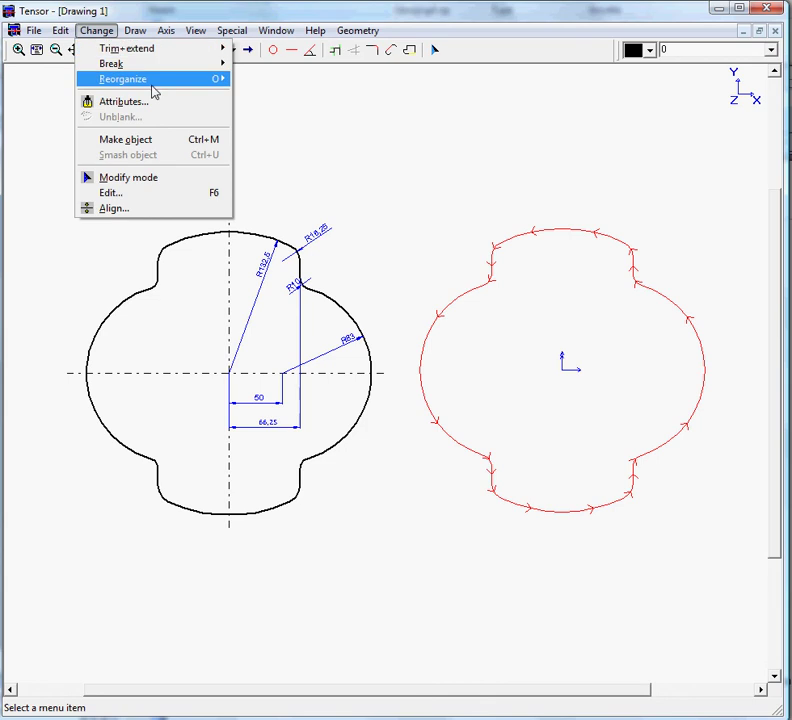
mouse_move(184, 84)
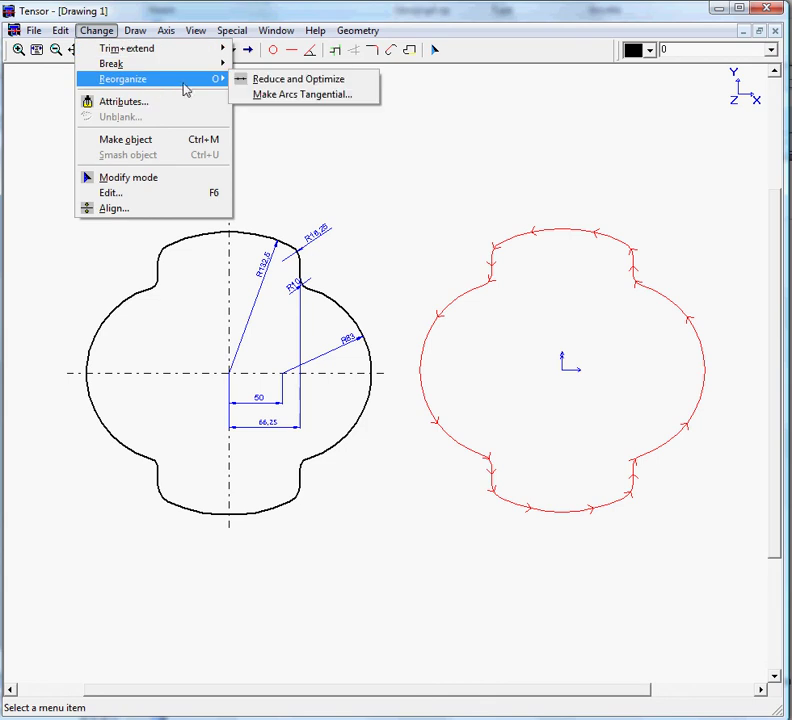
left_click(301, 84)
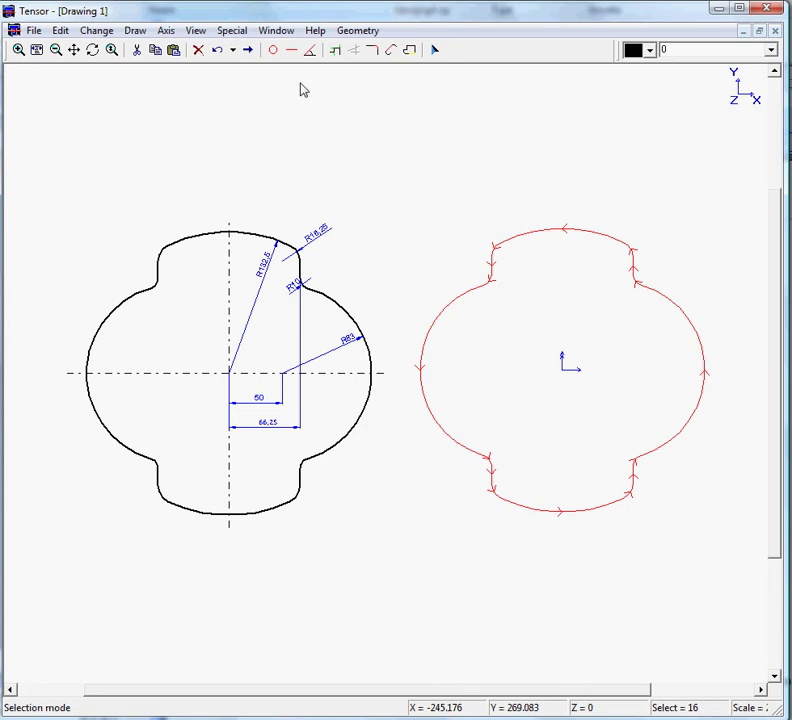